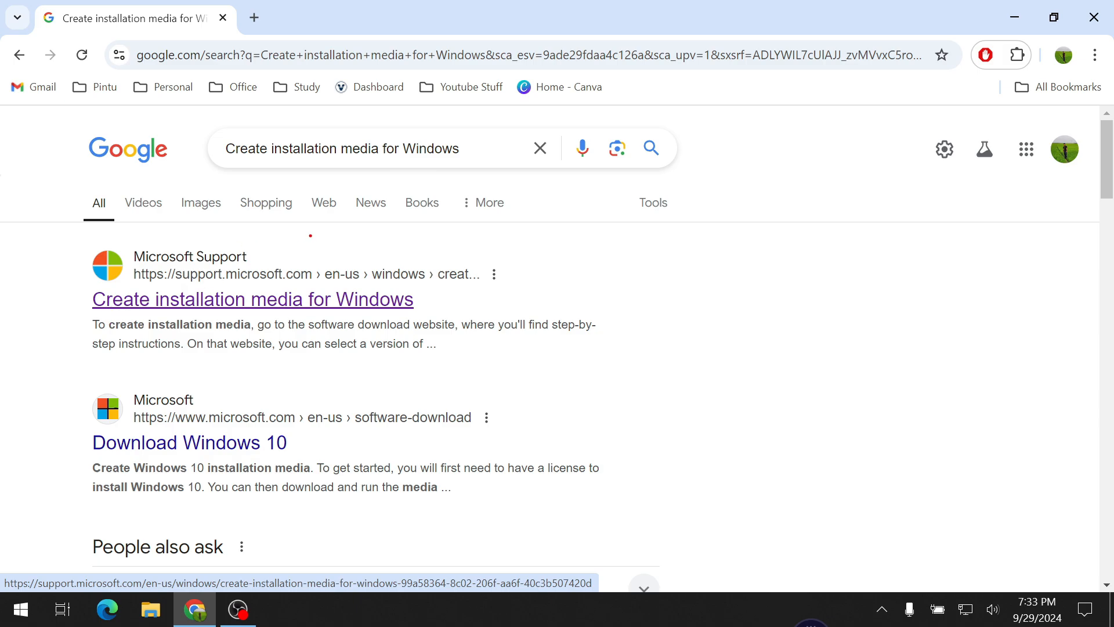
Open the Microsoft Support article "Create installation media for Windows" from the search results.
mouse_move(310, 237)
mouse_down()
mouse_move(163, 229)
mouse_move(43, 277)
mouse_move(96, 346)
mouse_move(346, 386)
mouse_move(547, 294)
mouse_move(403, 247)
mouse_move(309, 238)
mouse_up()
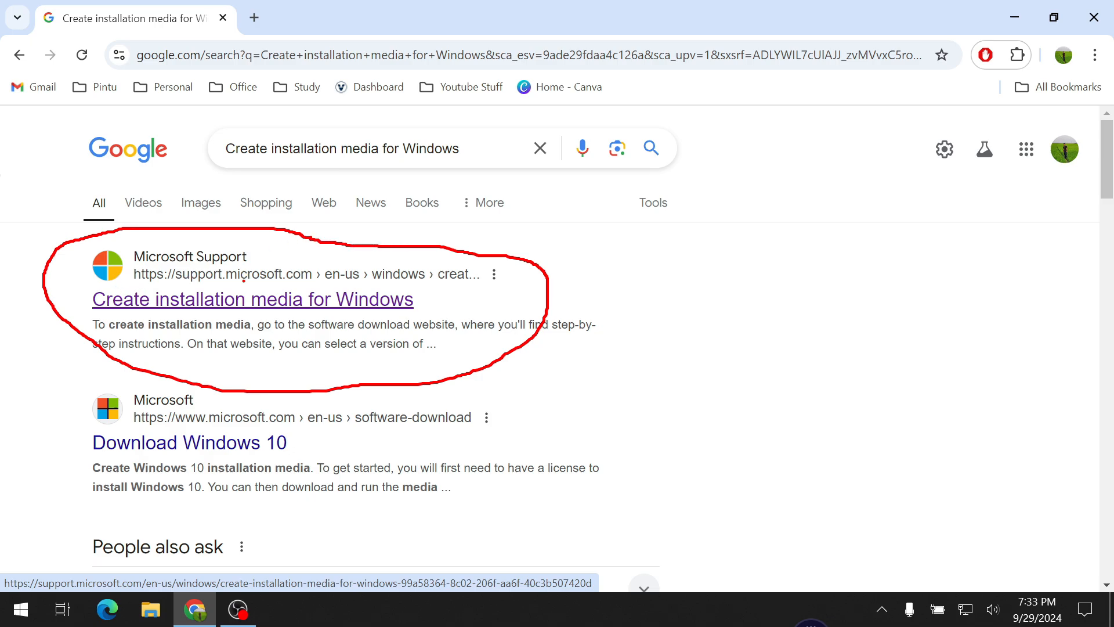
key(Escape)
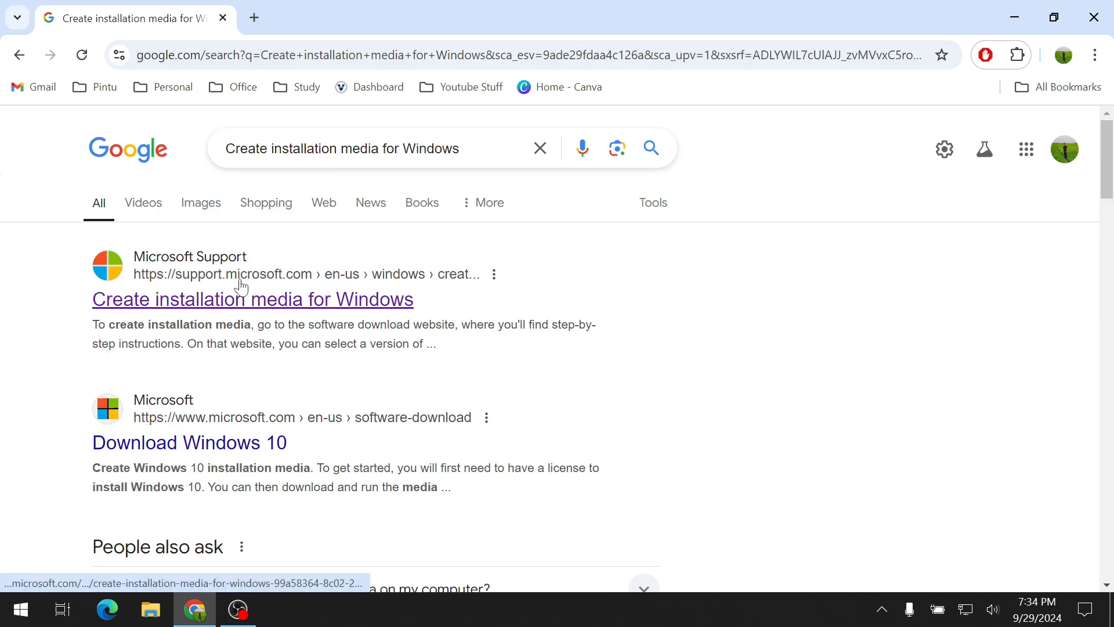
click(181, 301)
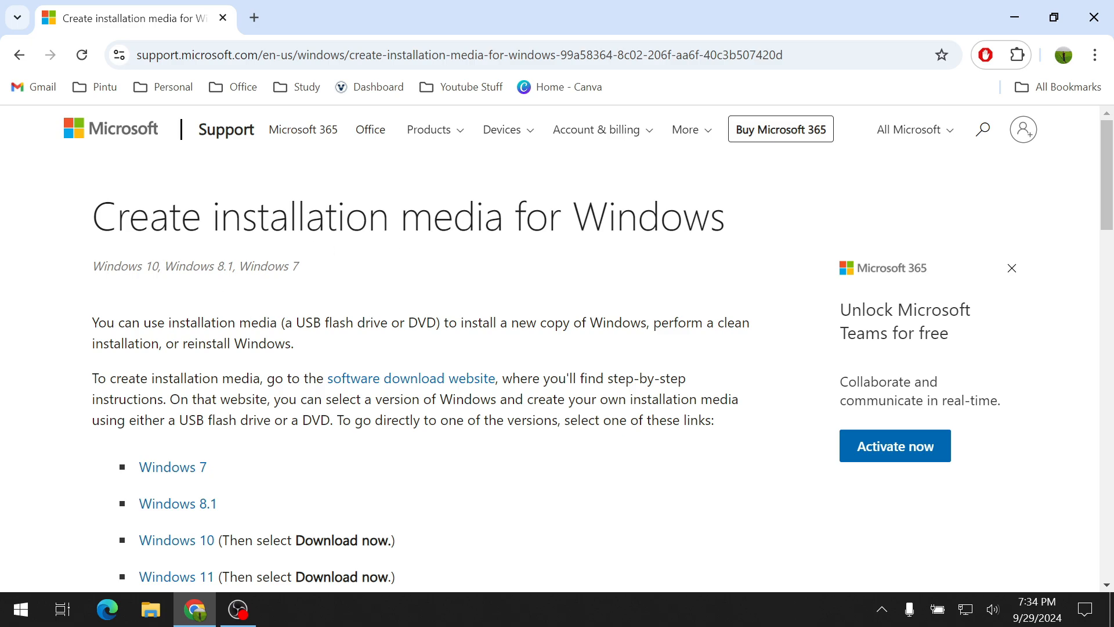
Open the Windows 11 software download page from the article's list of Windows versions.
scroll(610, 276, down, 1)
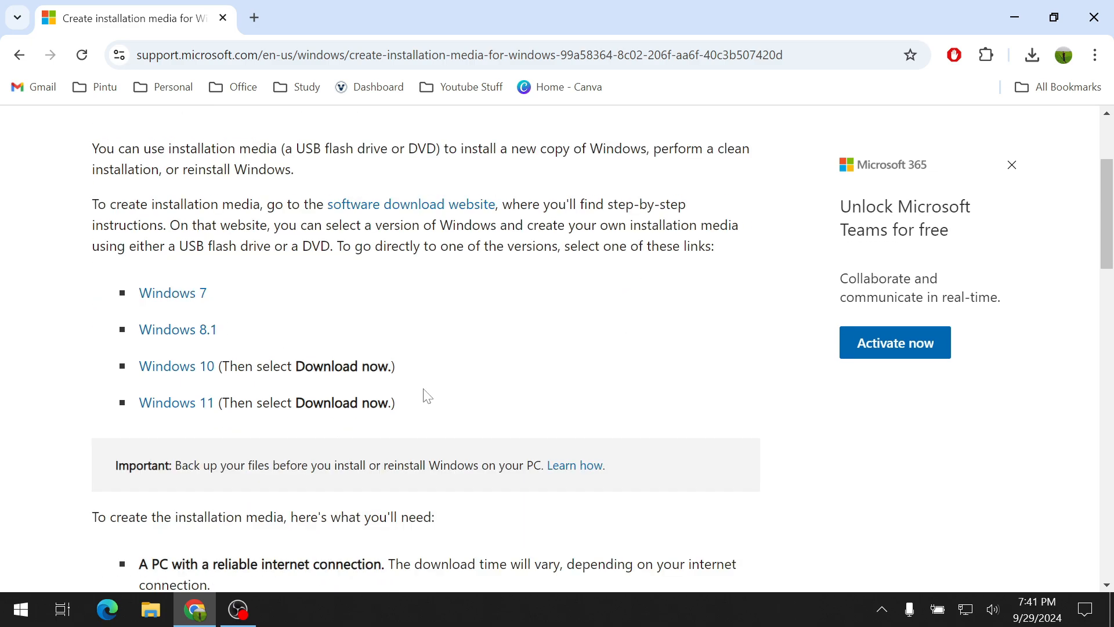
scroll(422, 393, up, 3)
scroll(420, 394, down, 4)
scroll(393, 393, up, 4)
scroll(192, 403, down, 4)
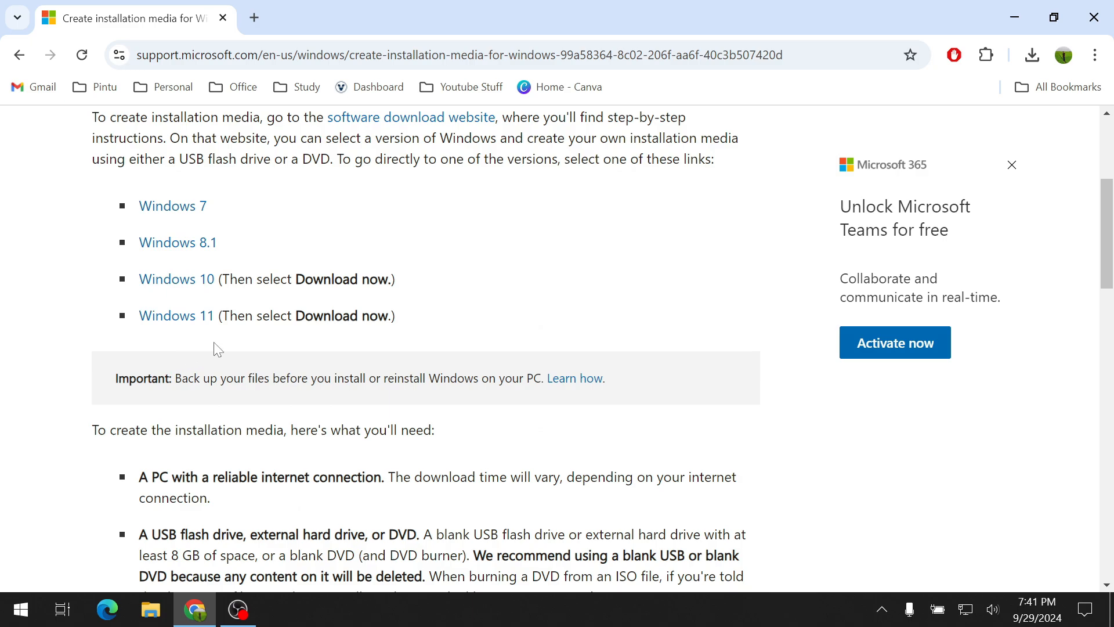
click(174, 318)
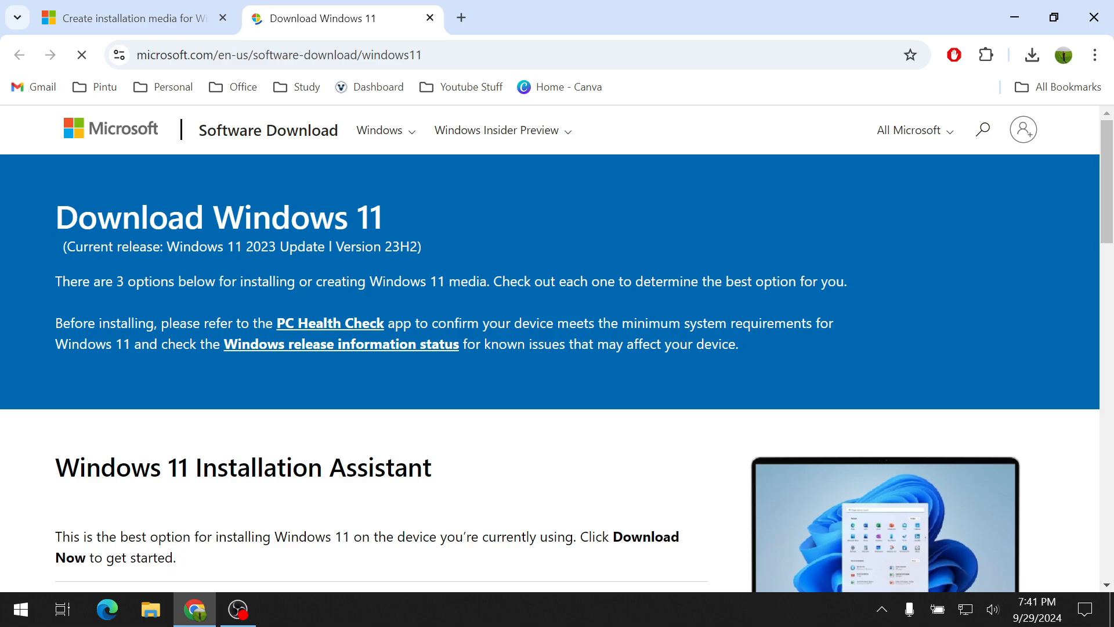
Review the Installation Assistant and Create Windows 11 Installation Media sections, including the notes on using the media creation tool.
scroll(413, 264, down, 2)
scroll(413, 264, up, 2)
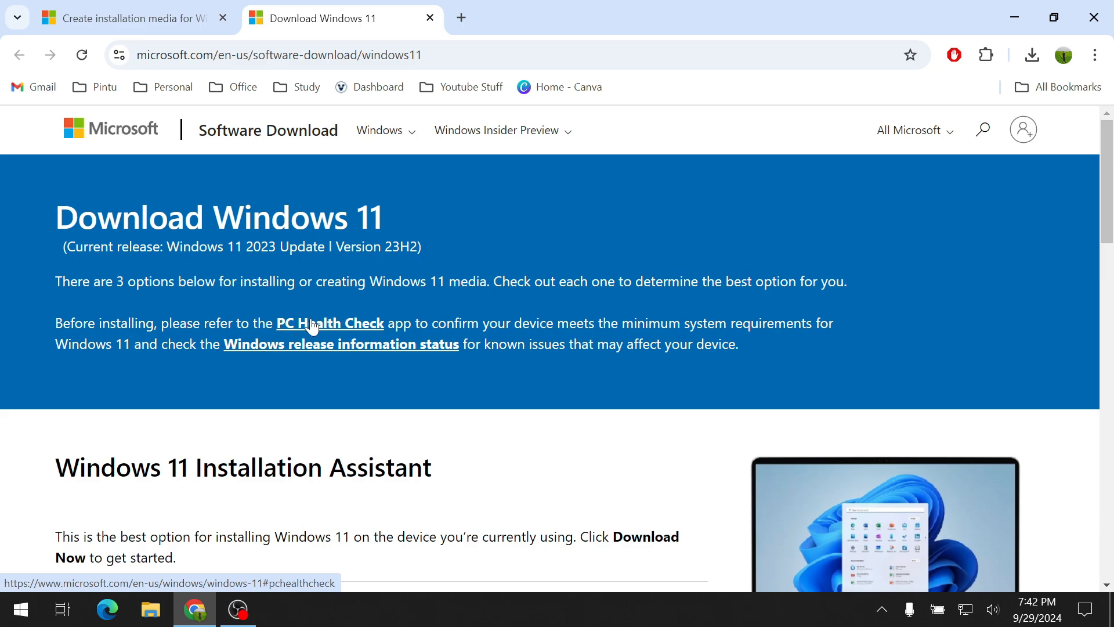
scroll(336, 339, down, 3)
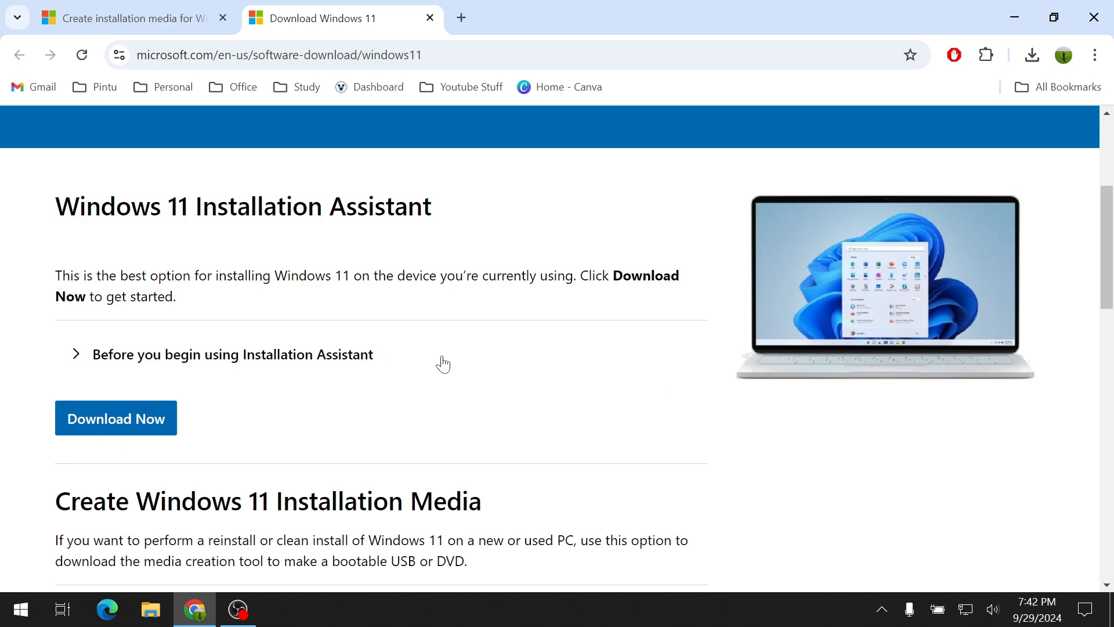
scroll(348, 326, down, 1)
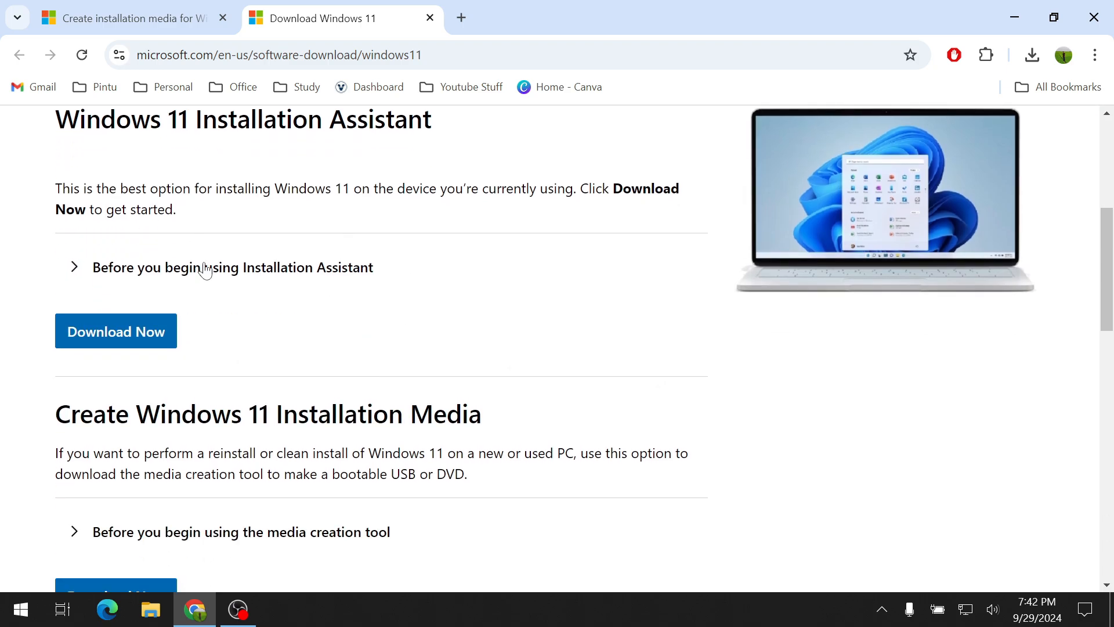
scroll(192, 259, up, 1)
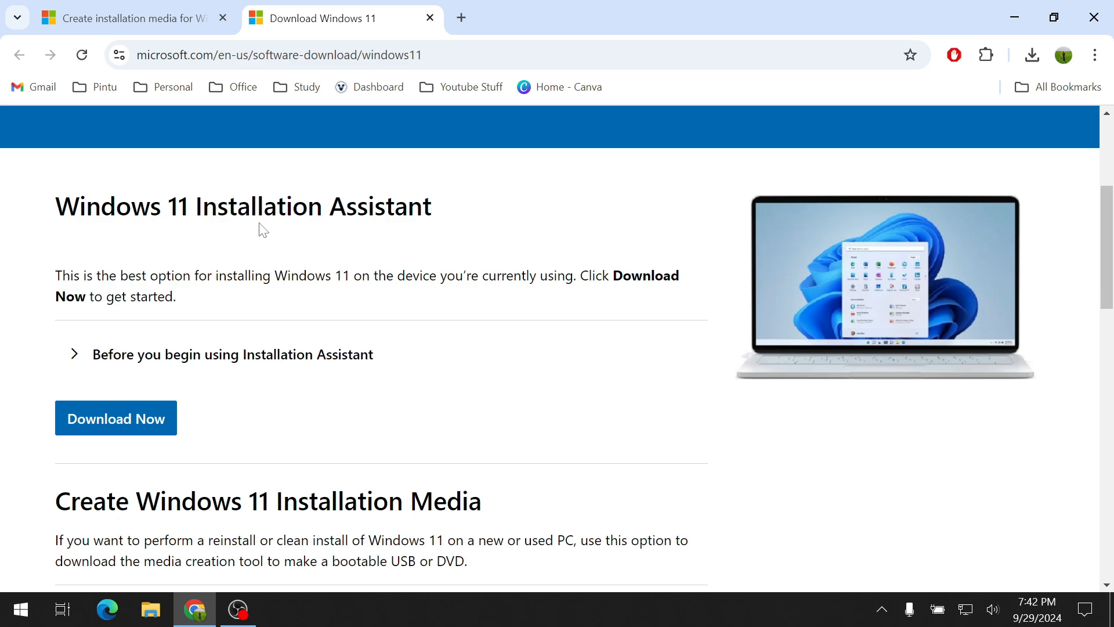
scroll(490, 334, down, 1)
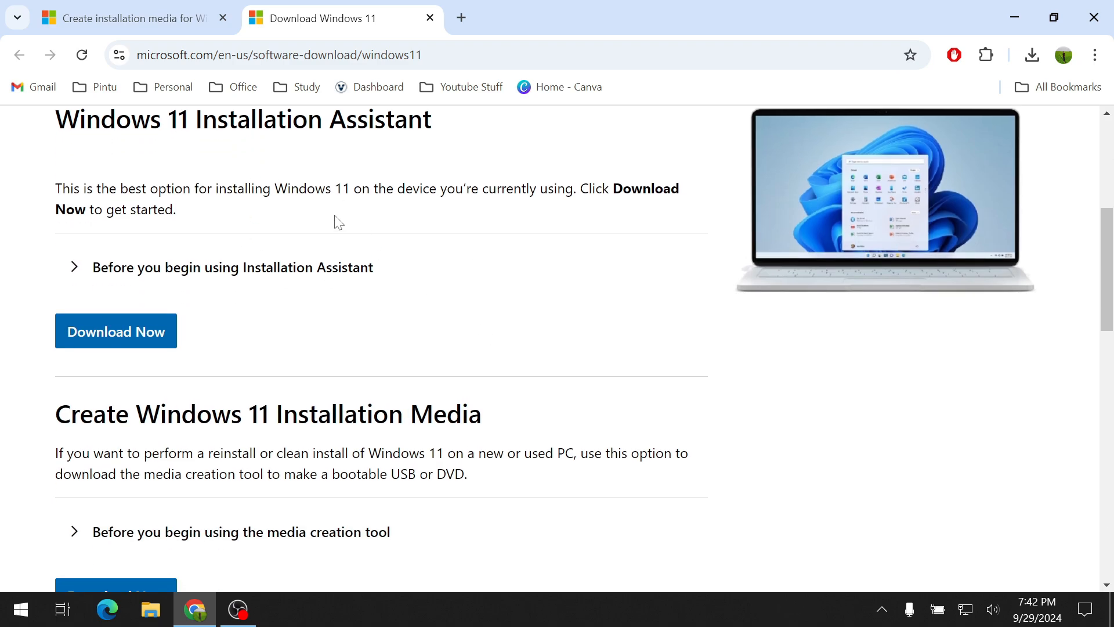
scroll(368, 300, down, 2)
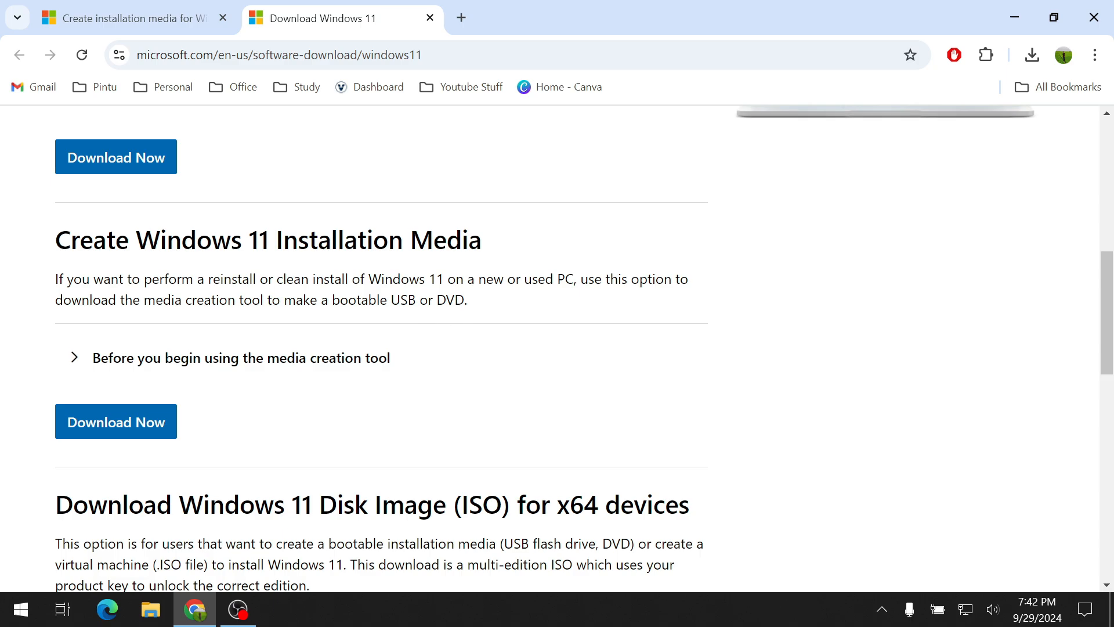
drag(63, 279, 436, 299)
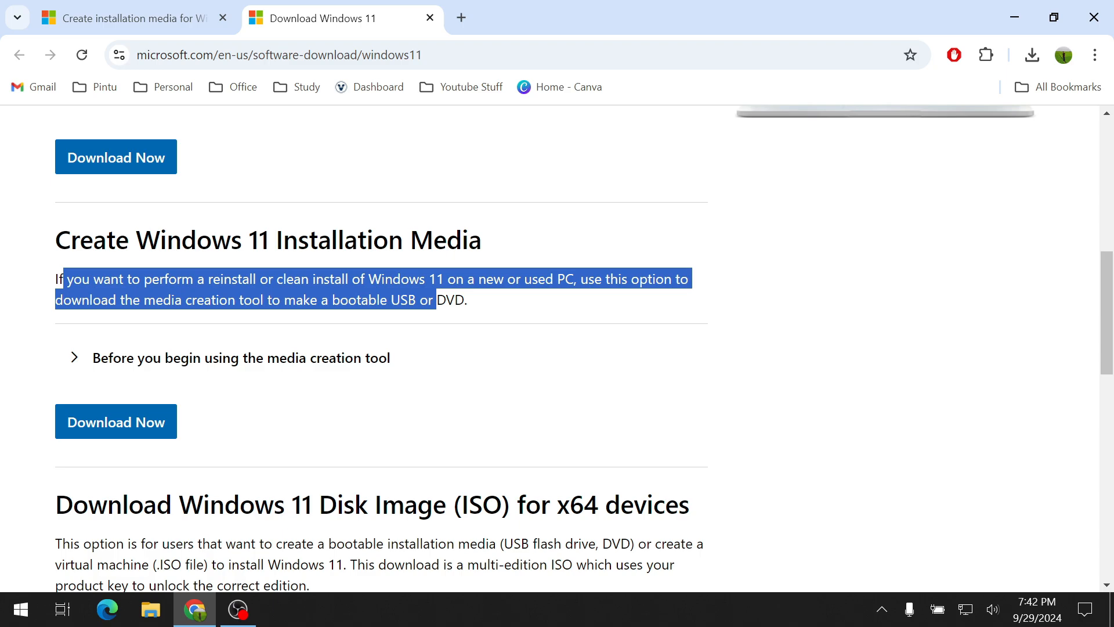
click(464, 382)
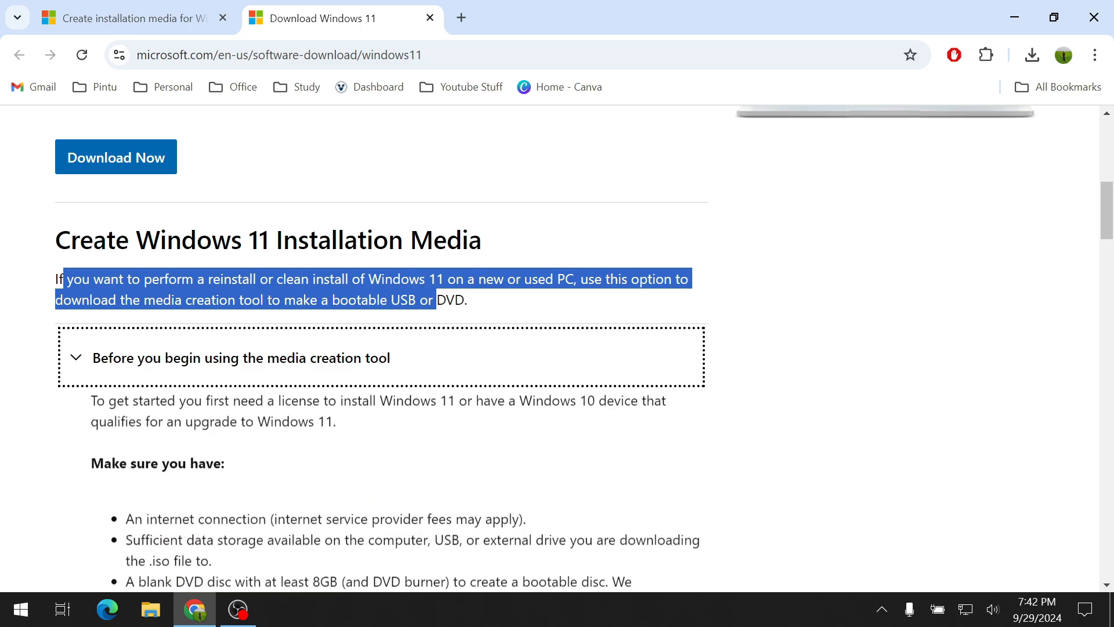
click(84, 362)
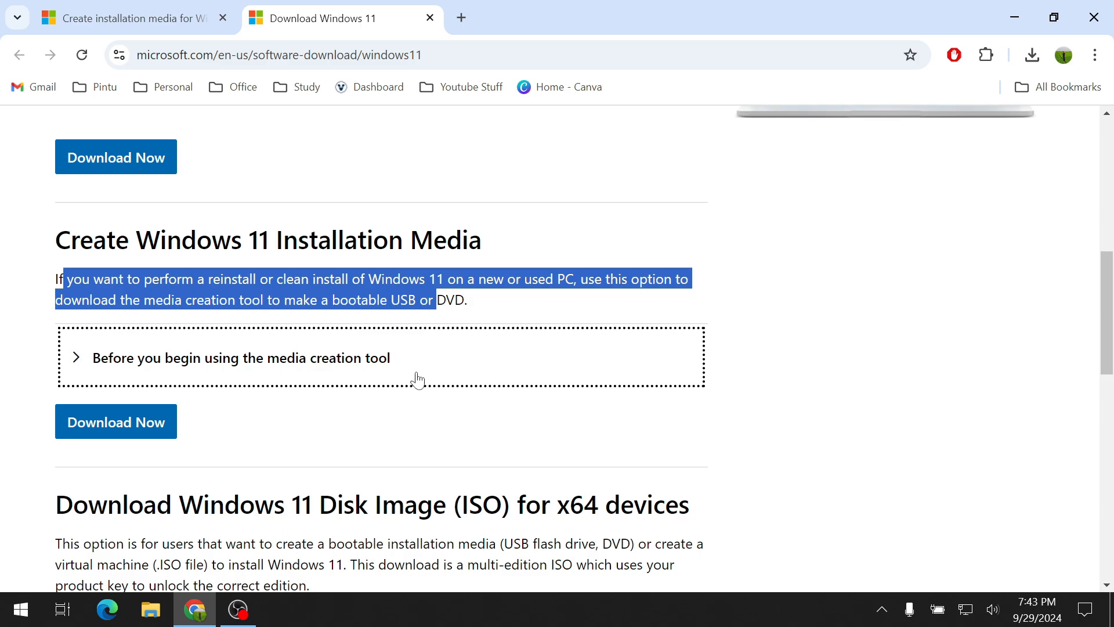
Choose Windows 11 (multi-edition ISO for x64 devices) as the disk image and submit the download request.
scroll(415, 379, down, 3)
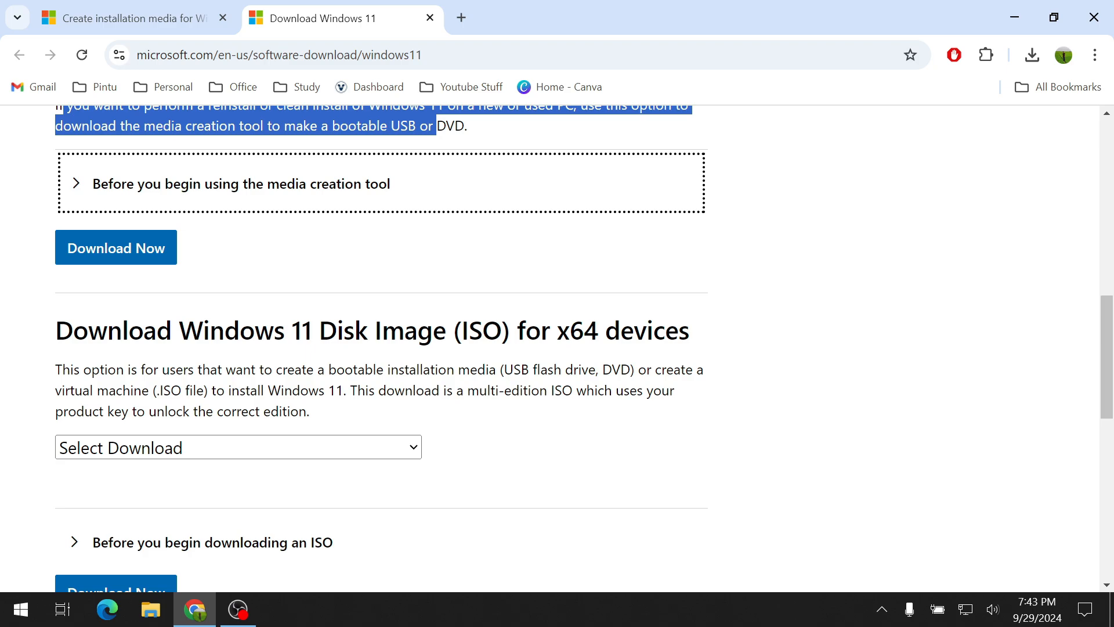
scroll(134, 359, down, 2)
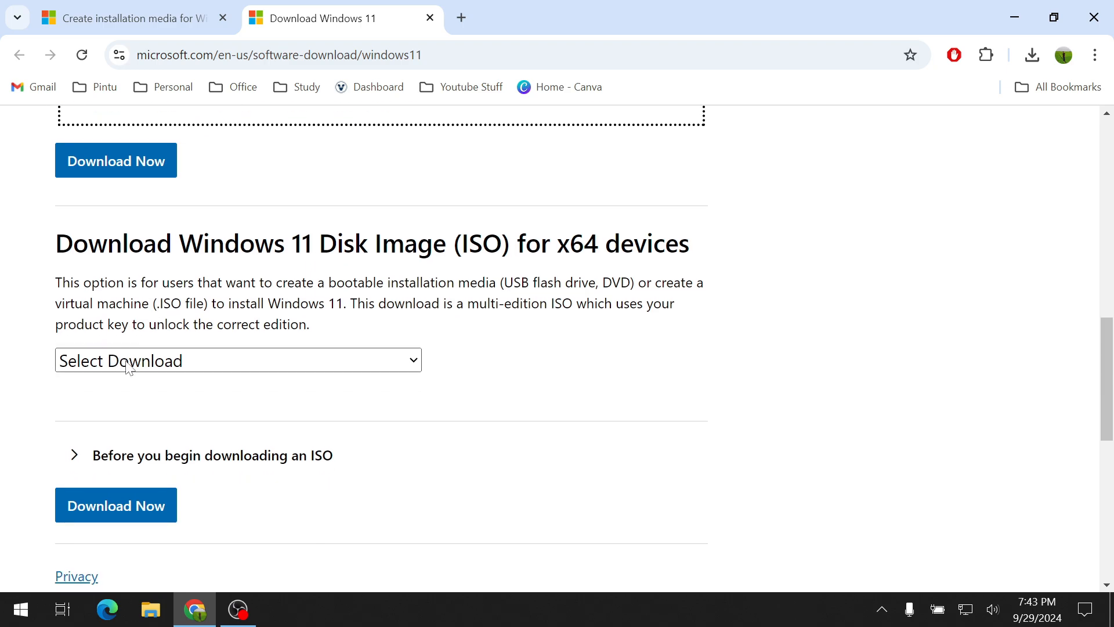
click(141, 363)
click(133, 418)
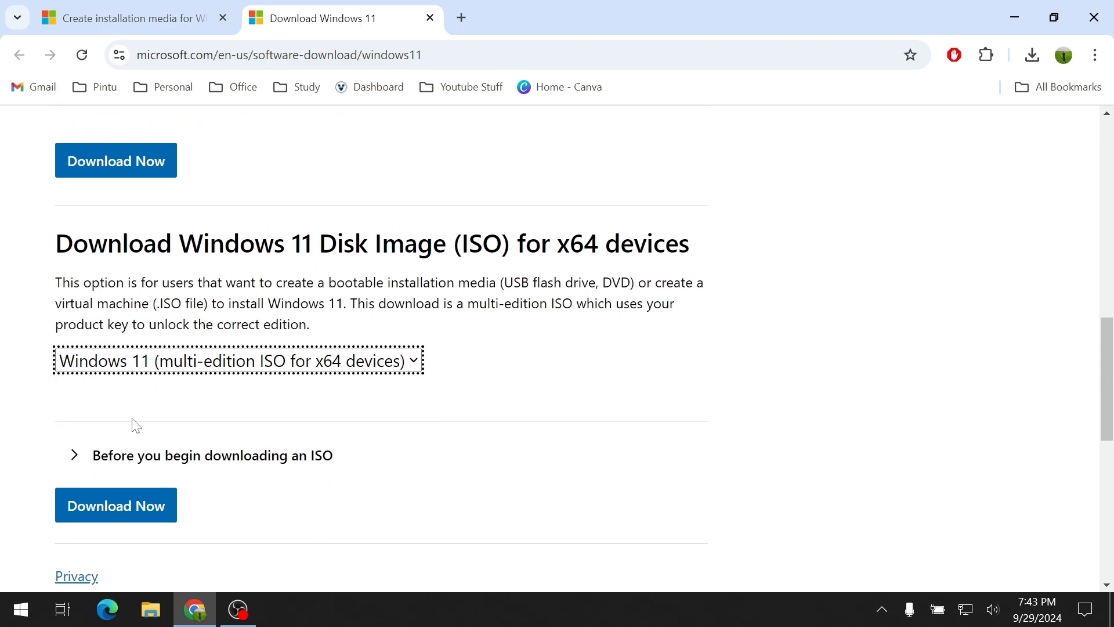
scroll(452, 415, down, 2)
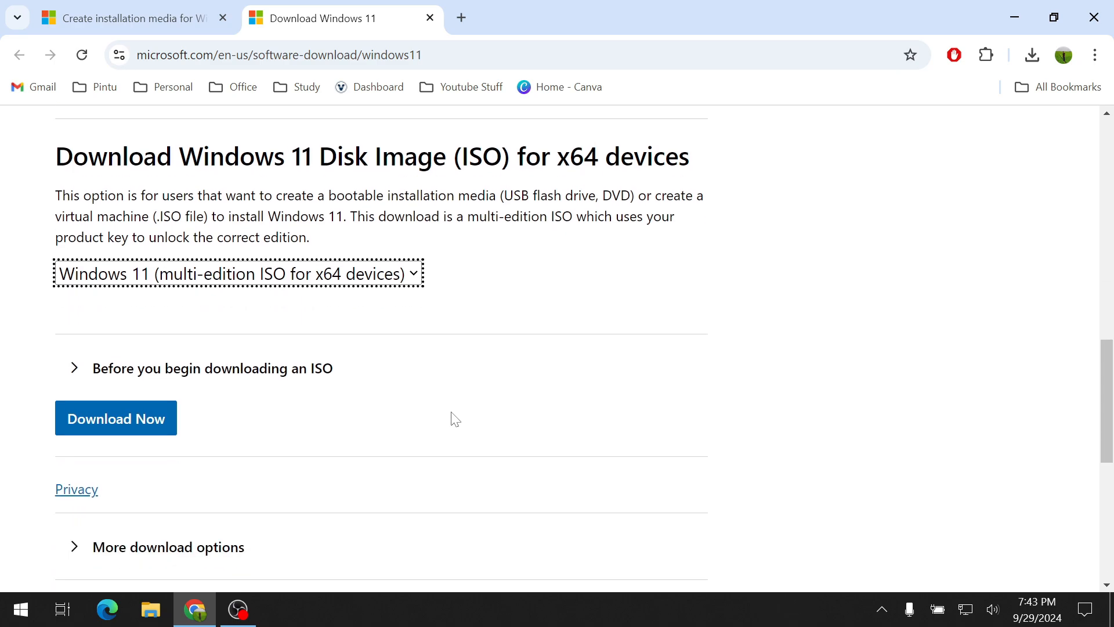
click(131, 424)
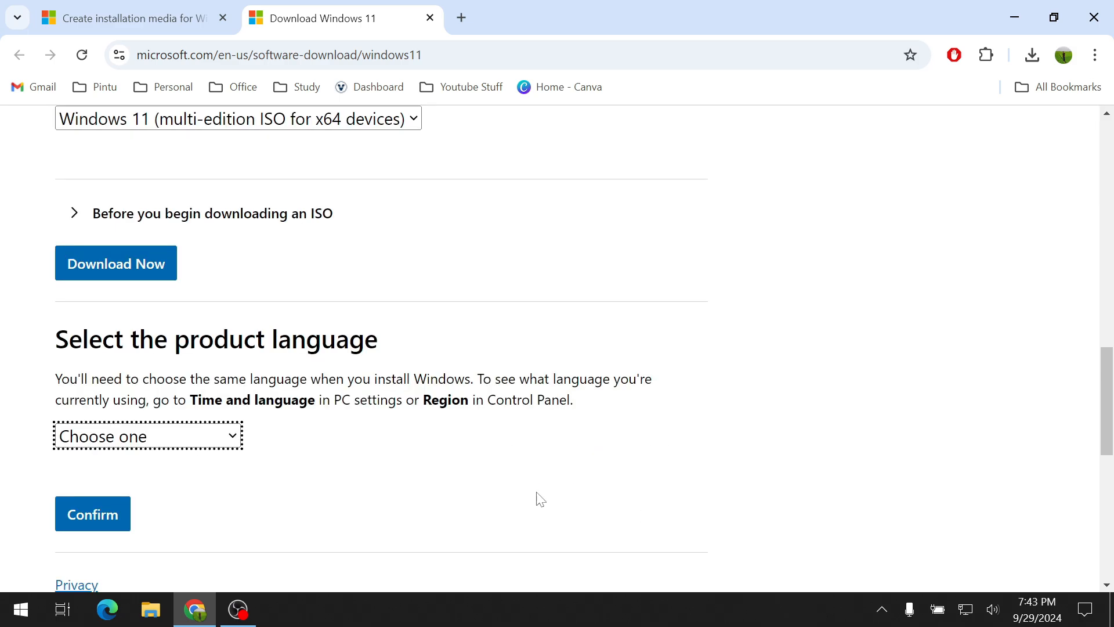
Set the product language to English (United States) and confirm it.
scroll(453, 463, down, 1)
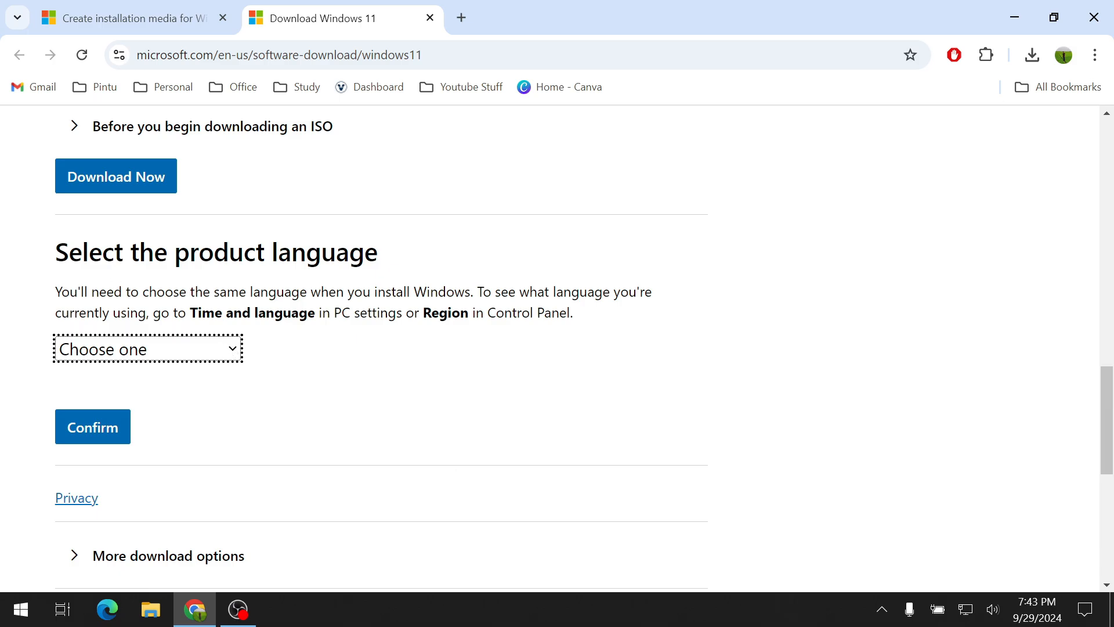
click(143, 355)
scroll(149, 249, down, 3)
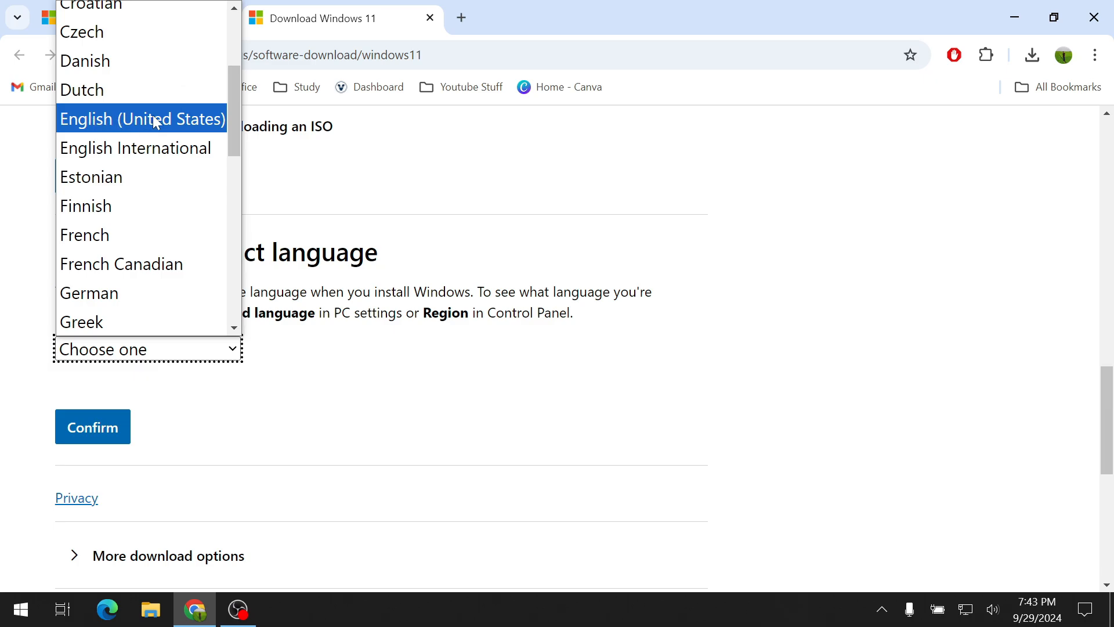
click(182, 116)
click(94, 433)
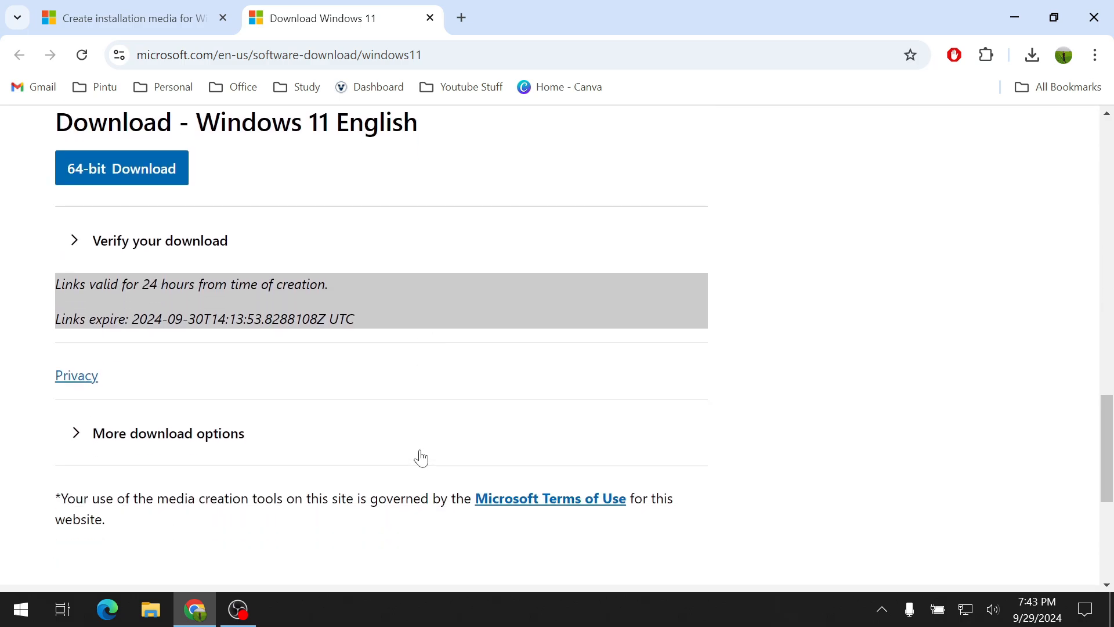
Start the 64-bit download of the Windows 11 English ISO and show the recent download history.
scroll(356, 448, up, 3)
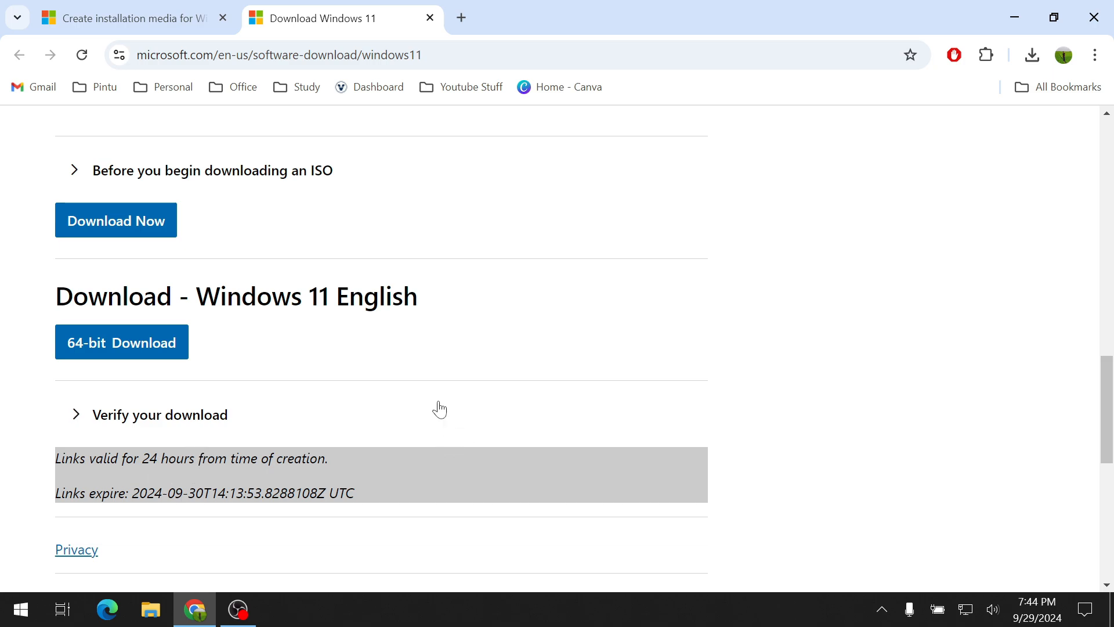
click(118, 360)
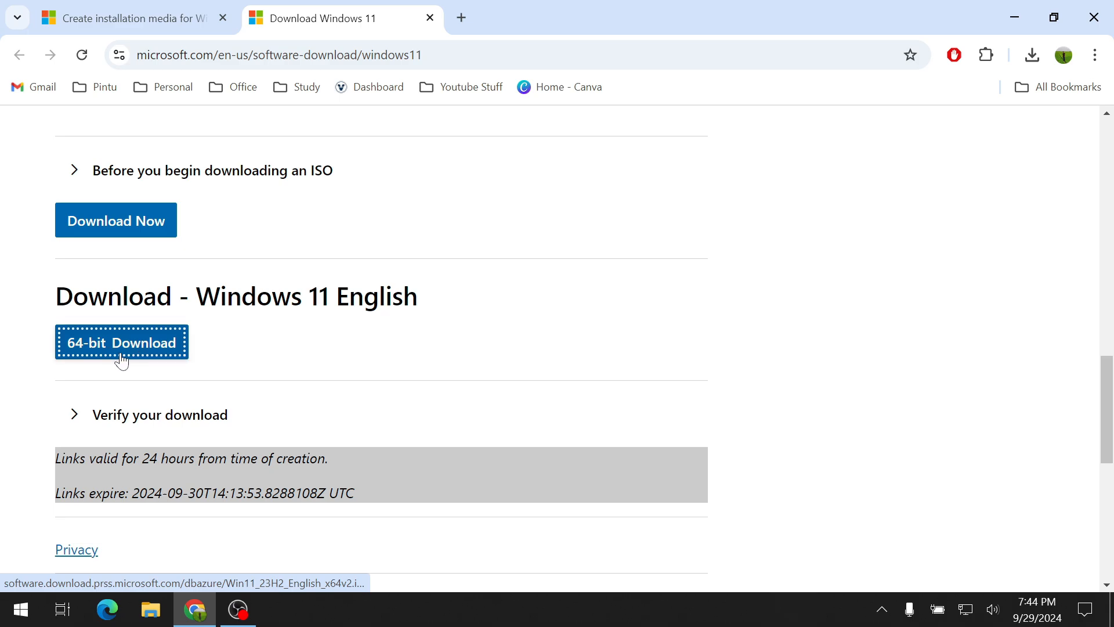
click(1032, 54)
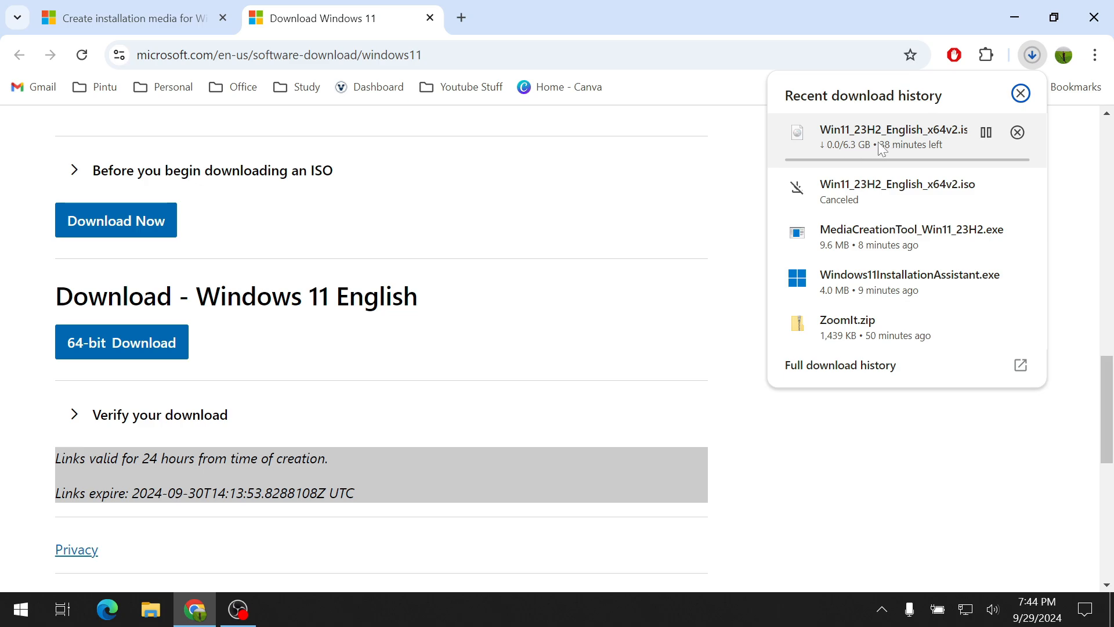
Check the Downloads folder in File Explorer for the Windows 11 ISO file, then return to the browser.
click(150, 609)
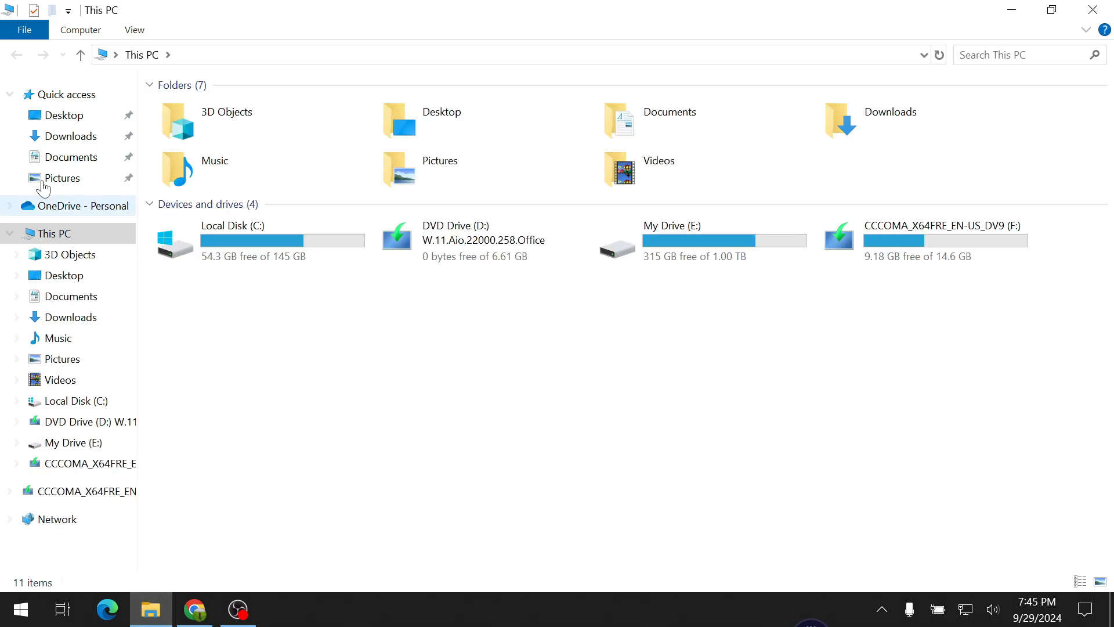
click(71, 137)
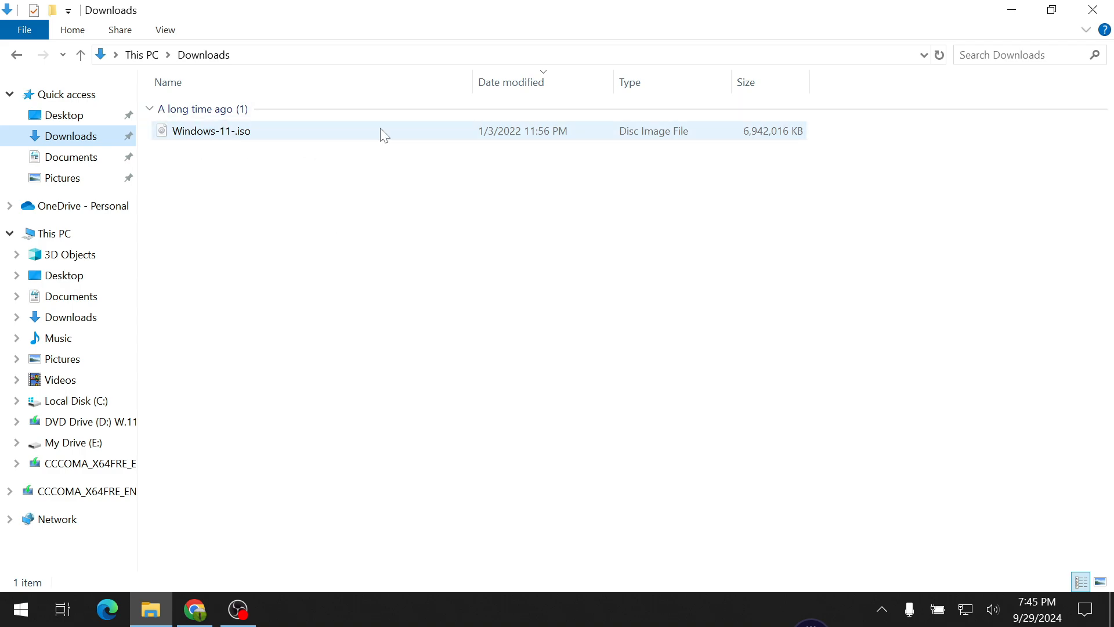
click(1020, 9)
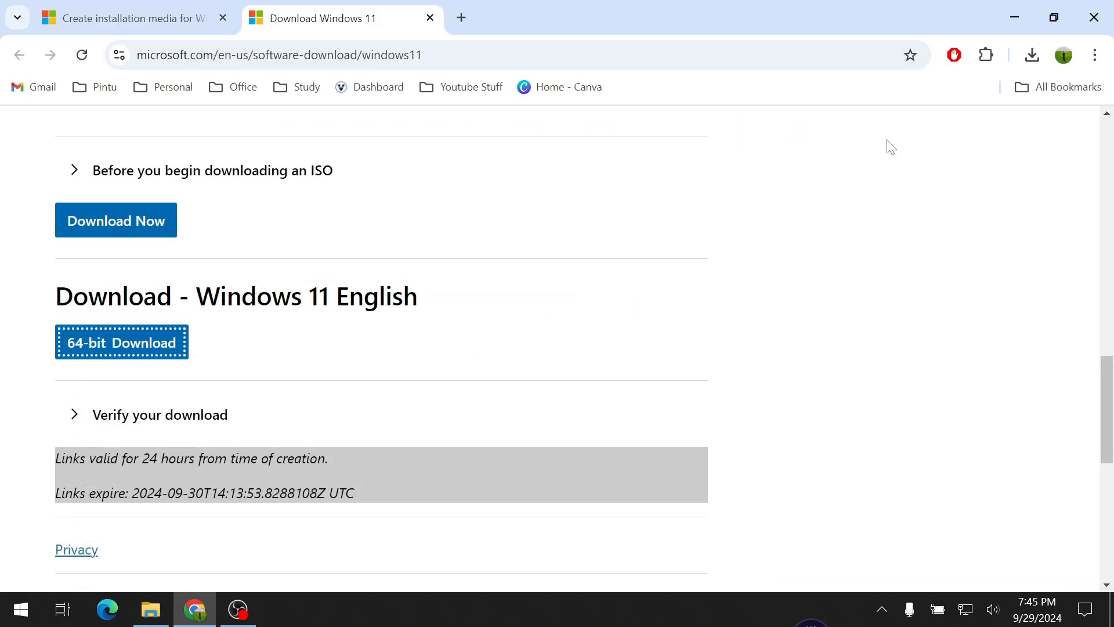
Open the rufus.ie/downloads page in a new browser tab and download rufus-4.5.exe.
click(1032, 56)
click(870, 341)
click(461, 17)
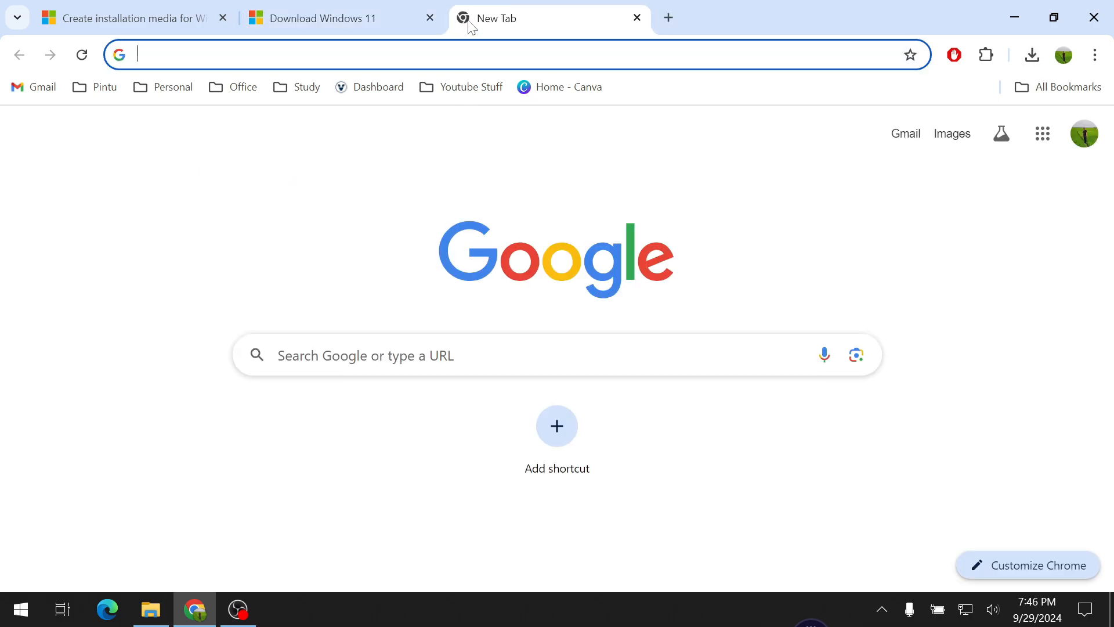
text(rufus)
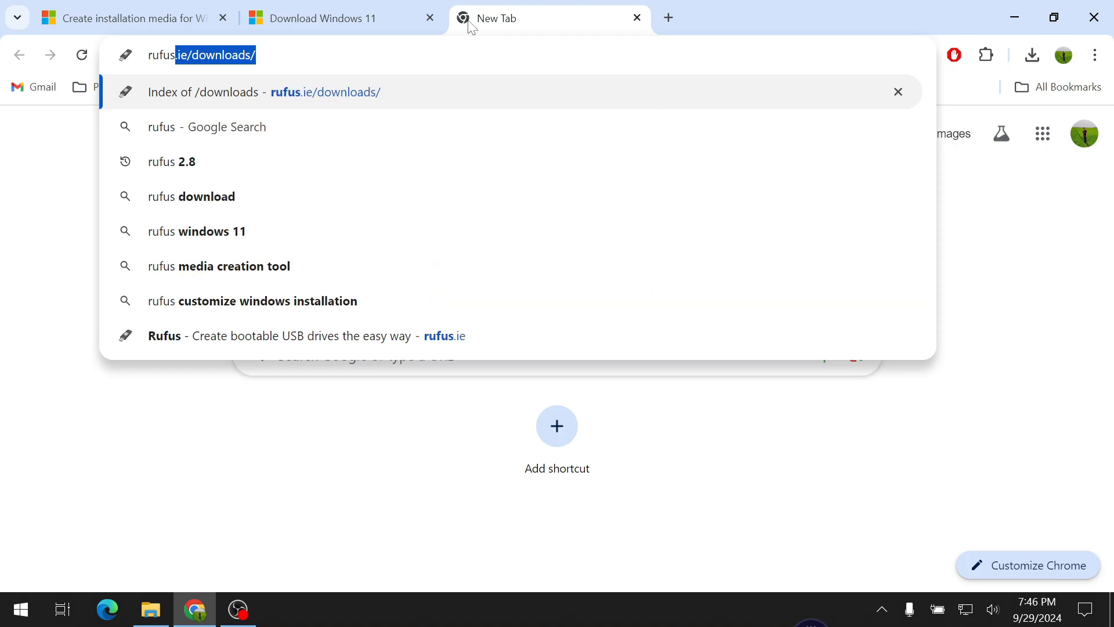
key(Return)
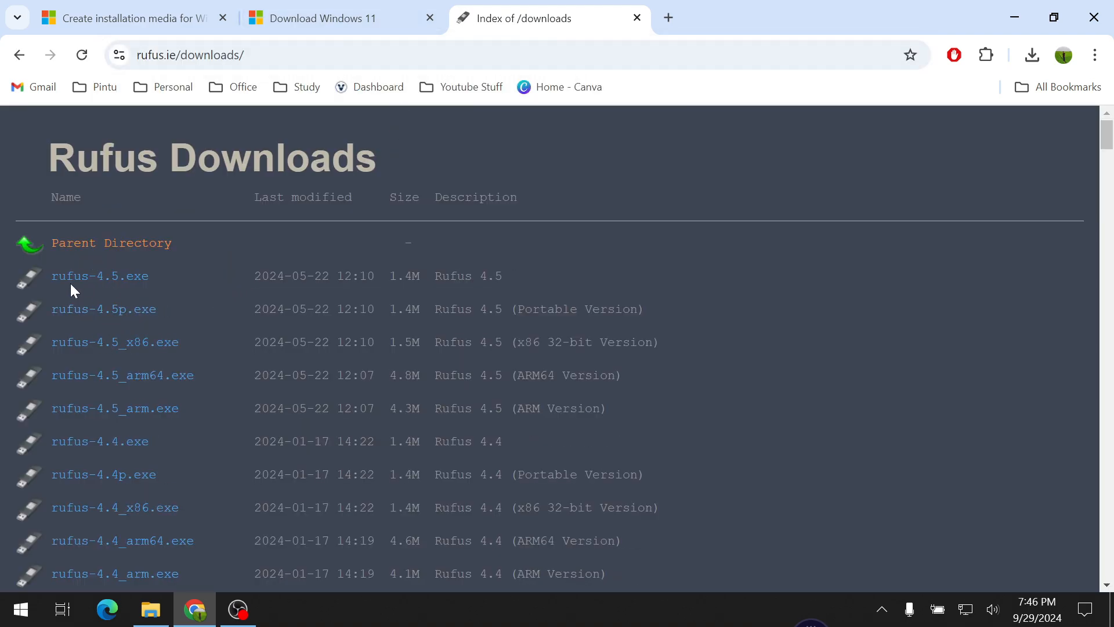
click(103, 286)
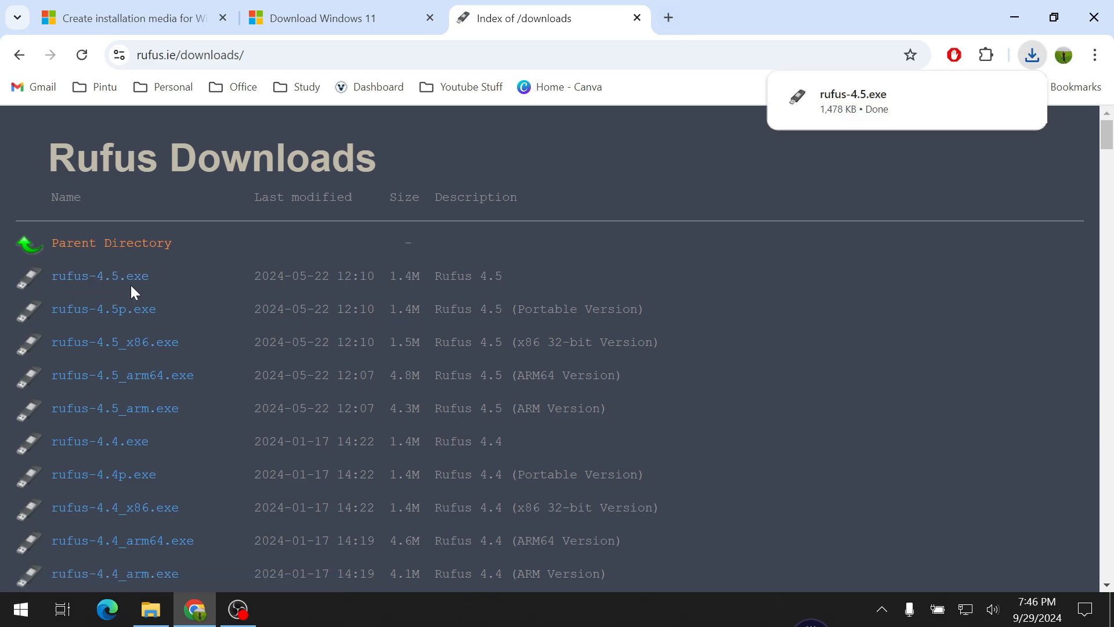
Launch the downloaded rufus-4.5.exe and check the available USB devices, keeping the 16 GB CCCOMA_X64FRE_EN-US_DV9 (F:) drive selected.
click(922, 100)
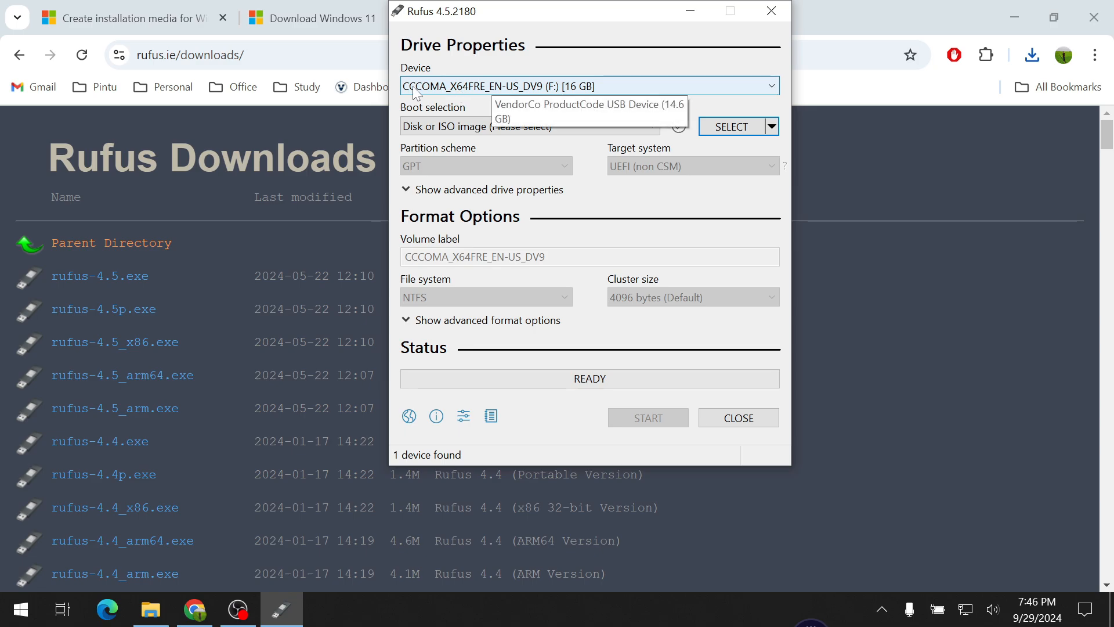
click(570, 88)
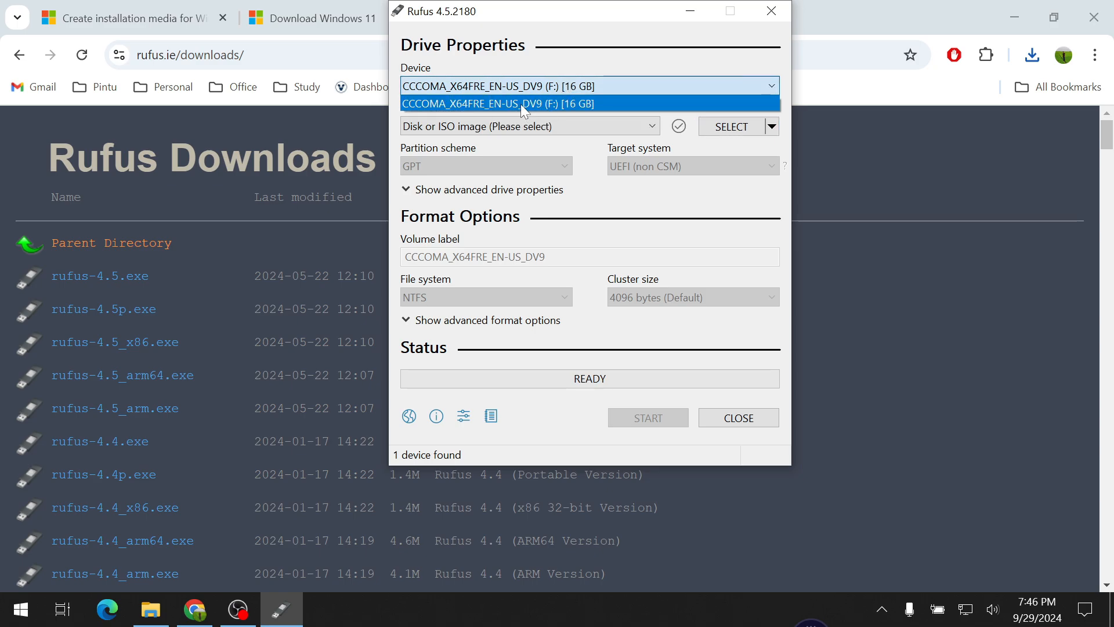
click(607, 54)
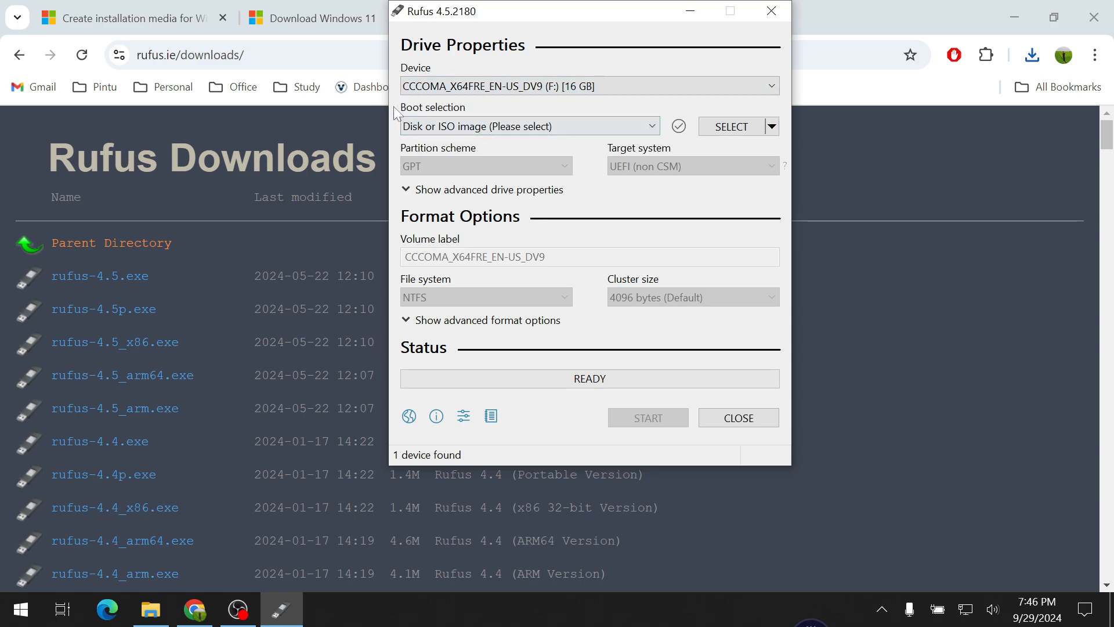
Load Windows-11-.iso from the Downloads folder as the boot image.
click(726, 130)
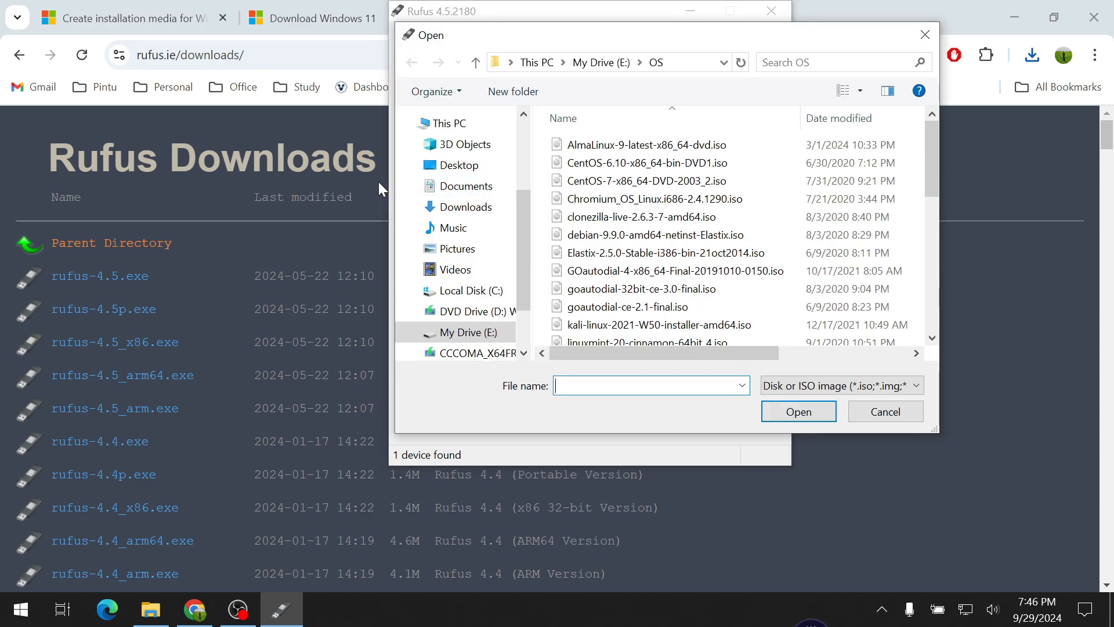
click(464, 185)
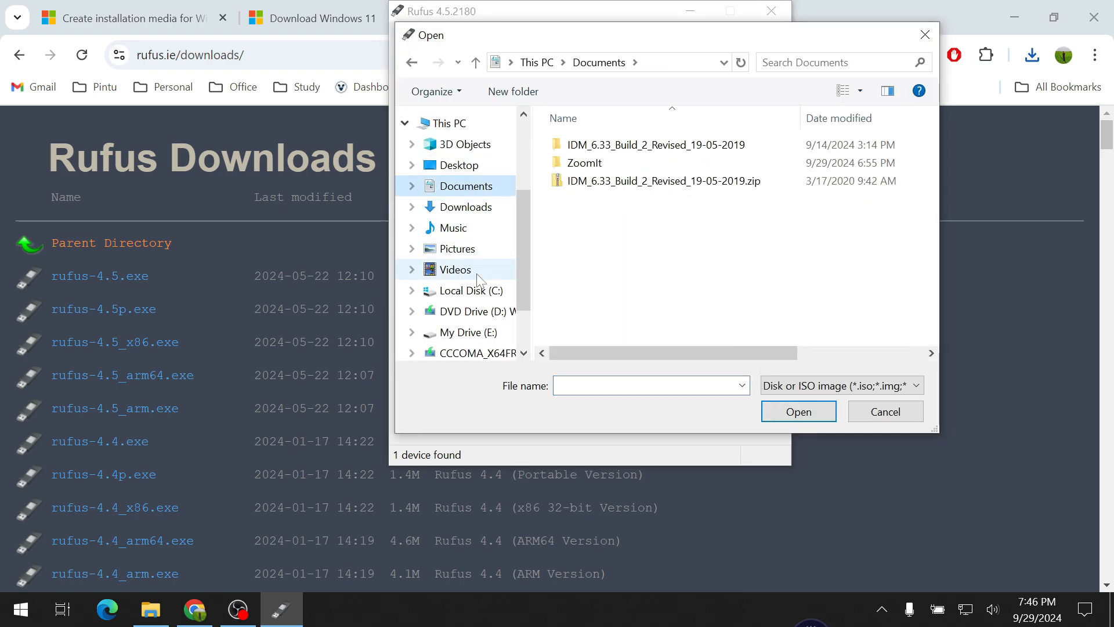
click(464, 207)
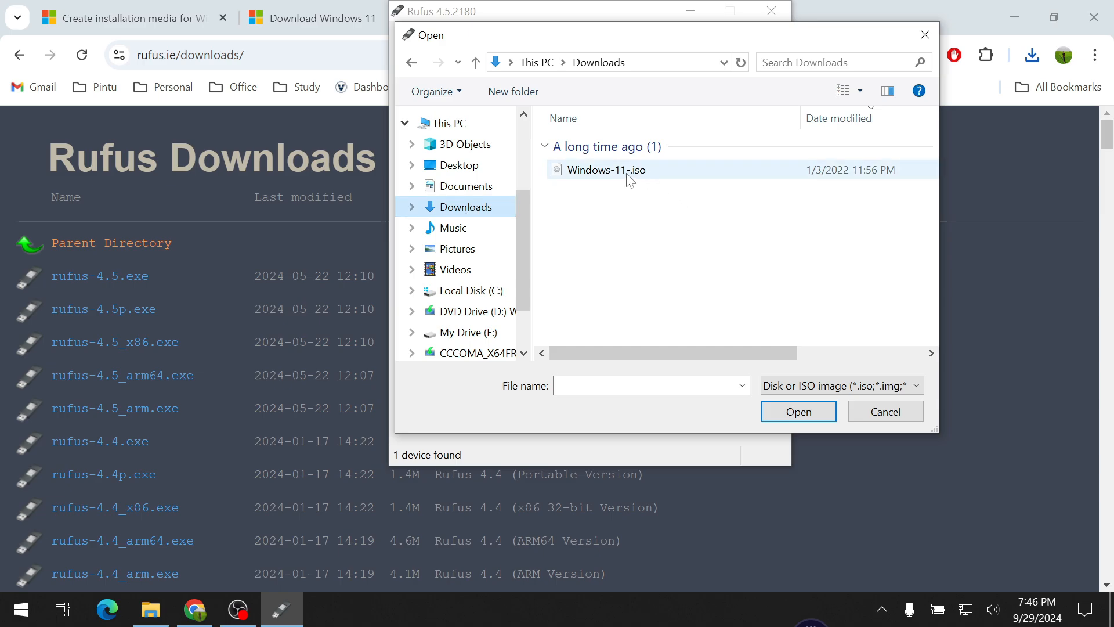
click(467, 186)
click(469, 207)
click(643, 173)
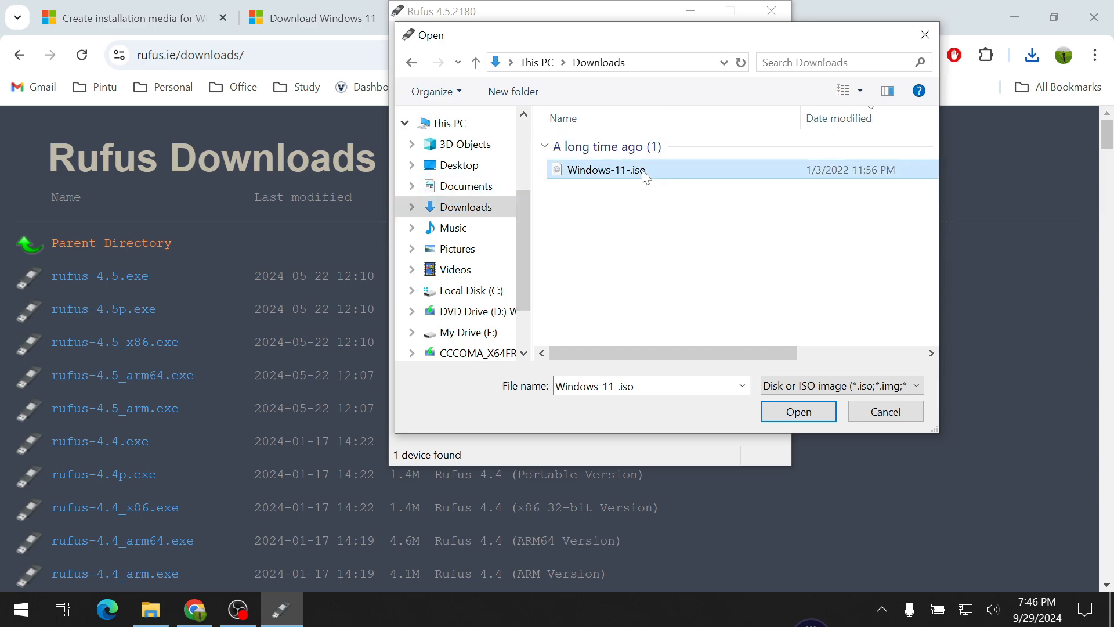
click(802, 412)
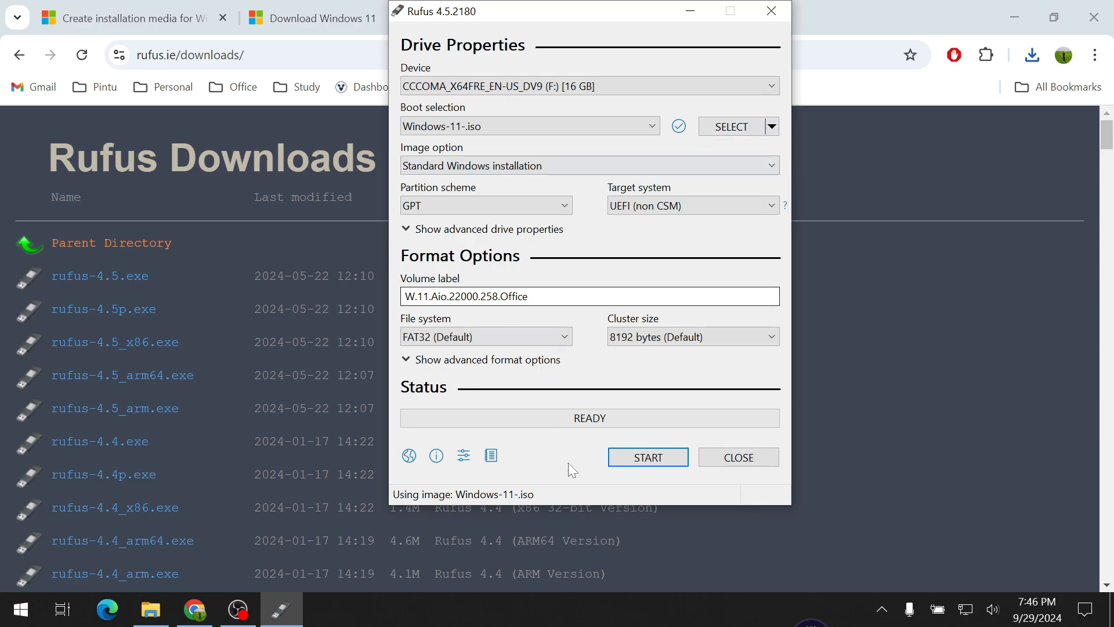
Start creating the bootable USB drive with no Windows installation customizations, and accept erasing all data on the drive.
click(648, 459)
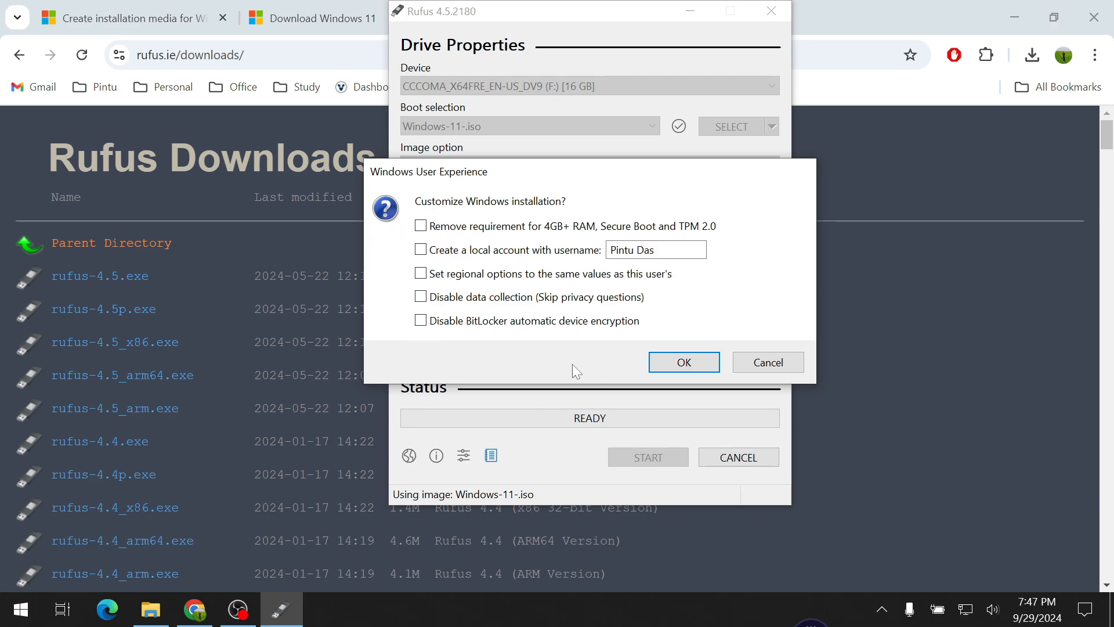
click(684, 362)
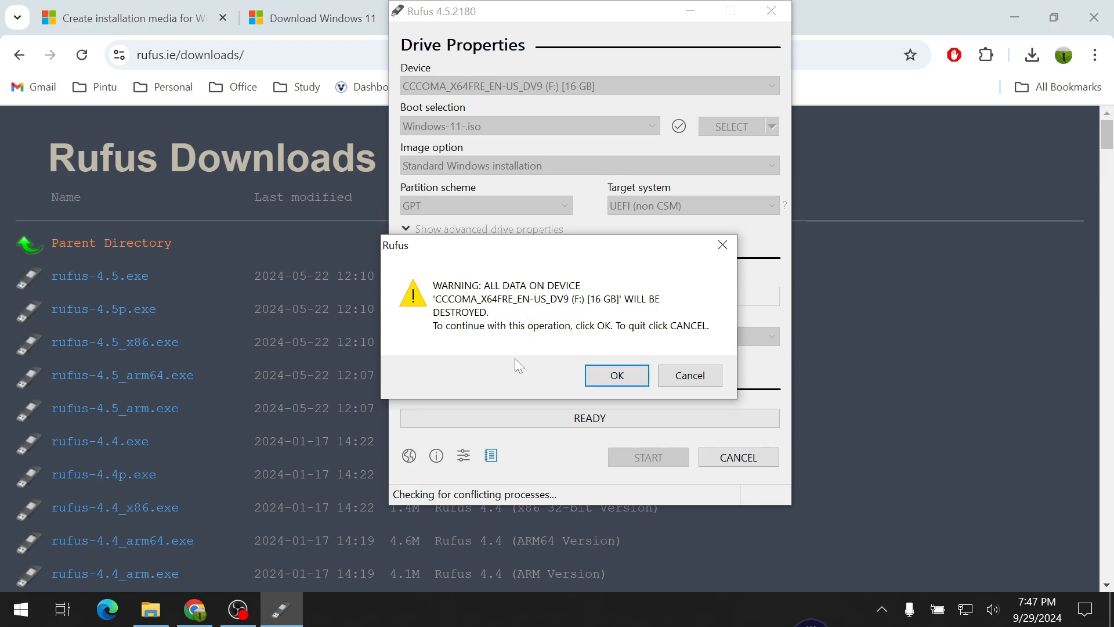
click(618, 376)
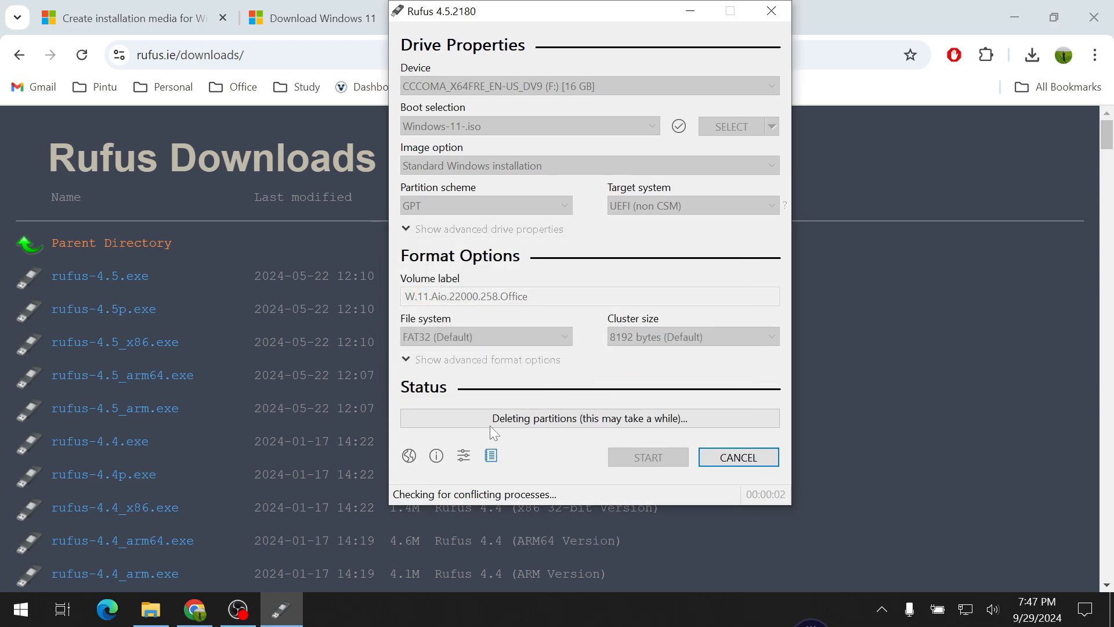
Examine the Rufus log during the write process, close it, and move the Rufus window back toward the middle of the screen.
click(490, 455)
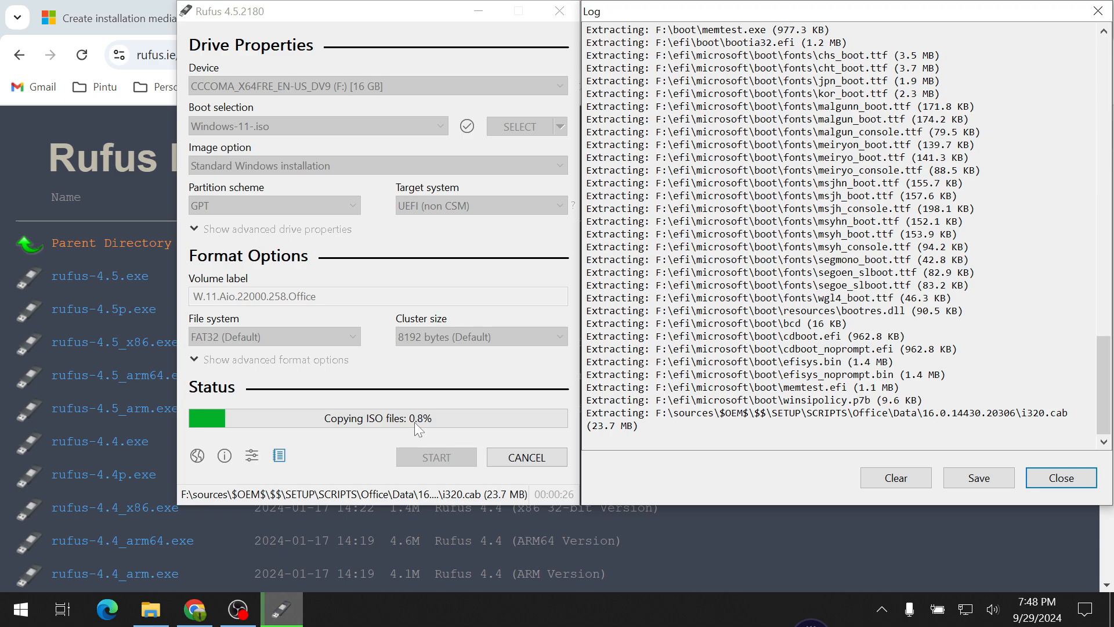
click(1097, 11)
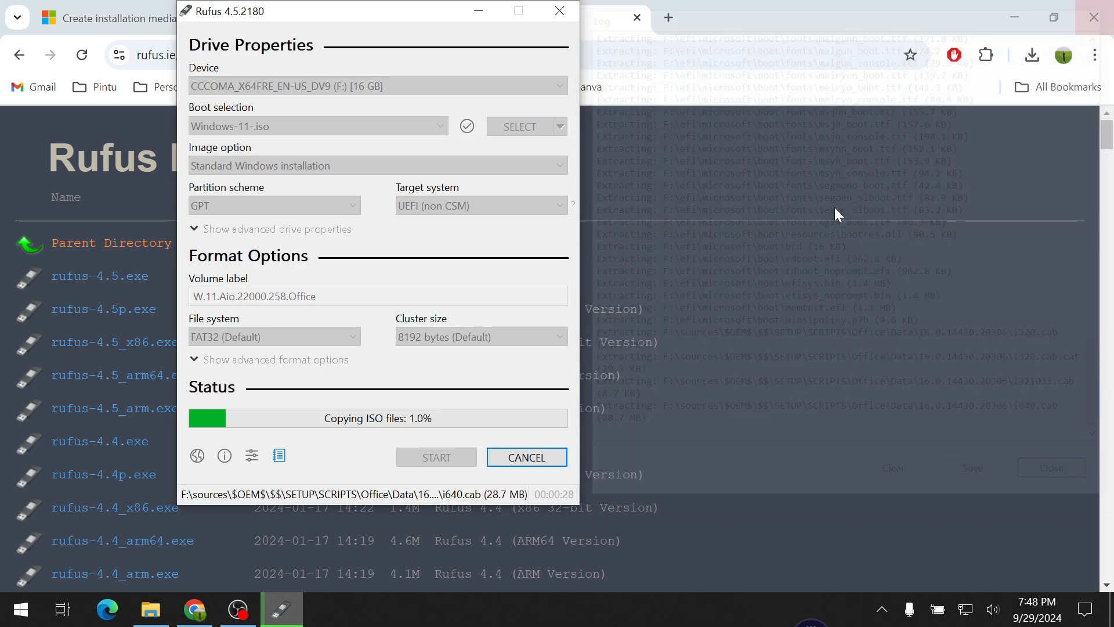
drag(350, 18, 592, 53)
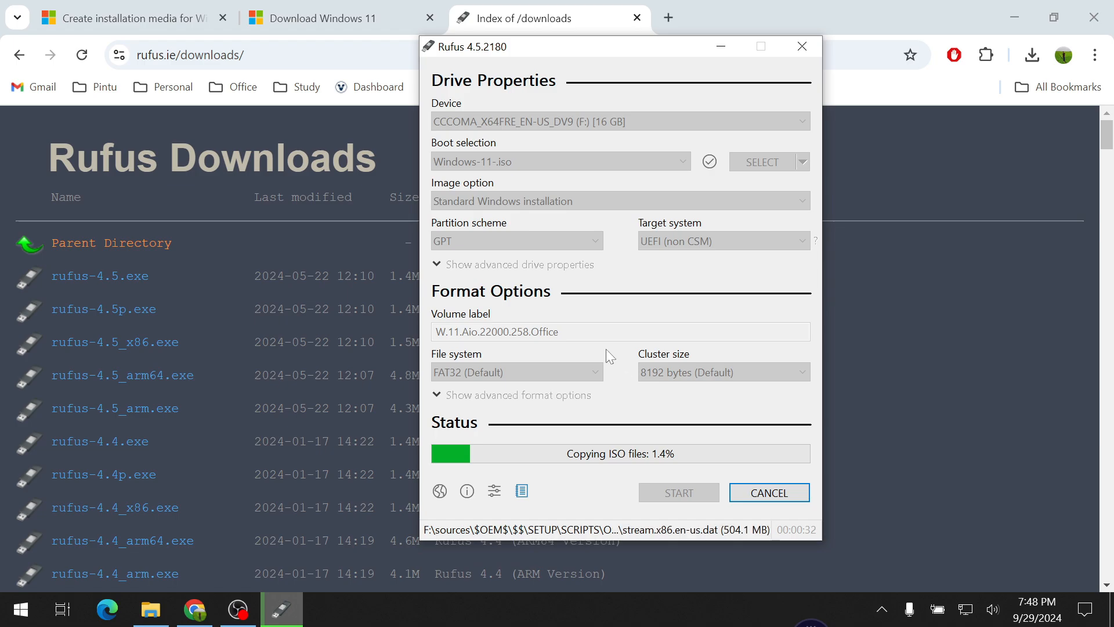